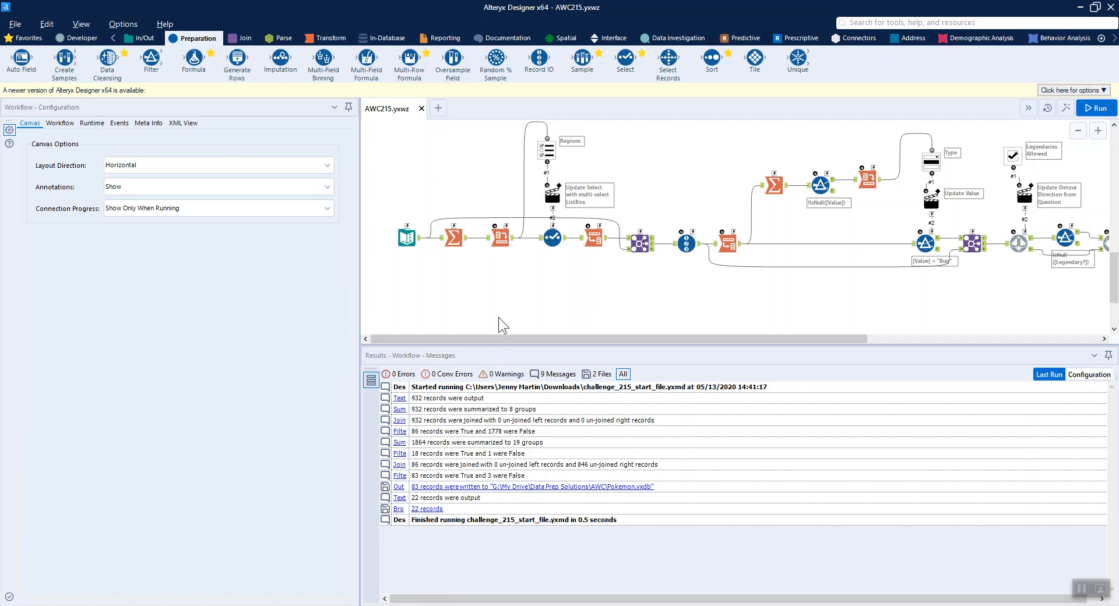
Examine the Pokemon input data and the Summarize and Cross Tab tools that turn the regions into columns.
{"action": "left_click", "coordinate": [407, 237]}
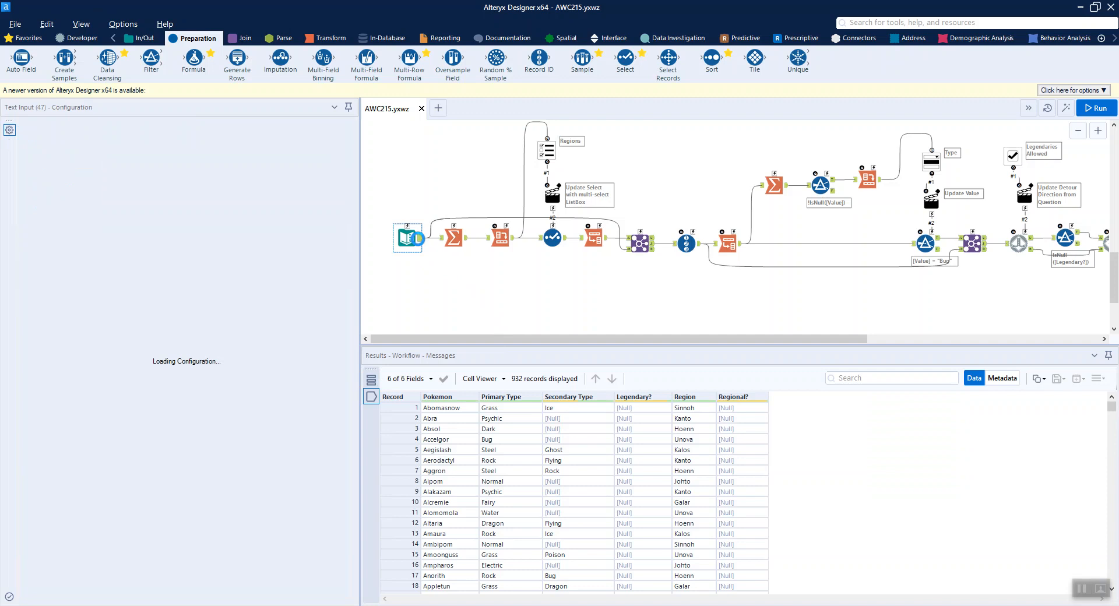
{"action": "left_click", "coordinate": [462, 239]}
{"action": "left_click", "coordinate": [465, 240]}
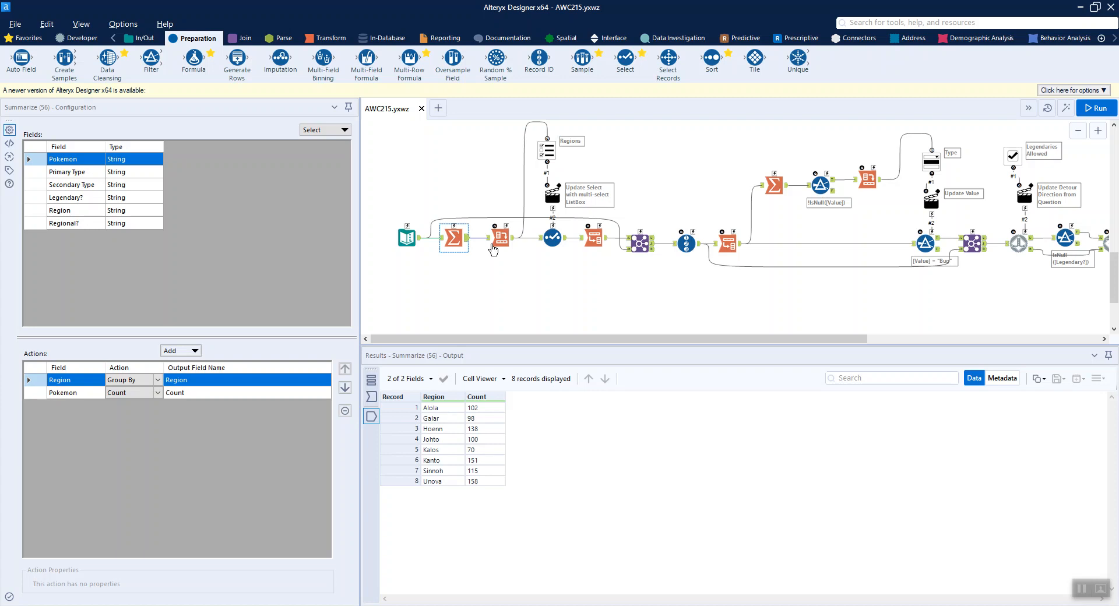
{"action": "left_click", "coordinate": [512, 243]}
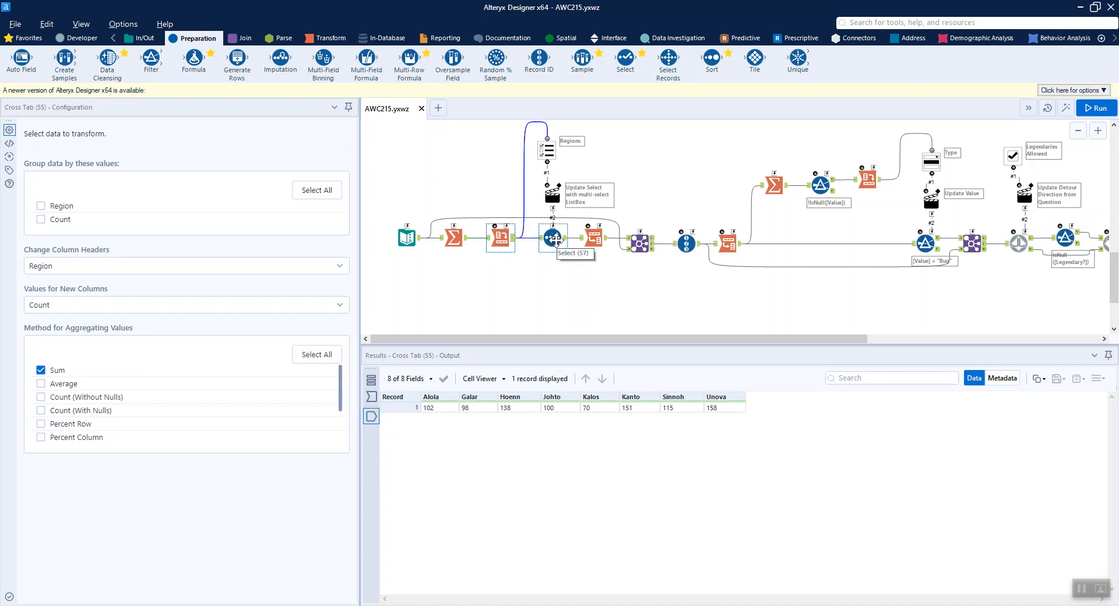
Examine the Regions List Box, its source Cross Tab, its Action tool and the Select tool it updates.
{"action": "left_click", "coordinate": [548, 148]}
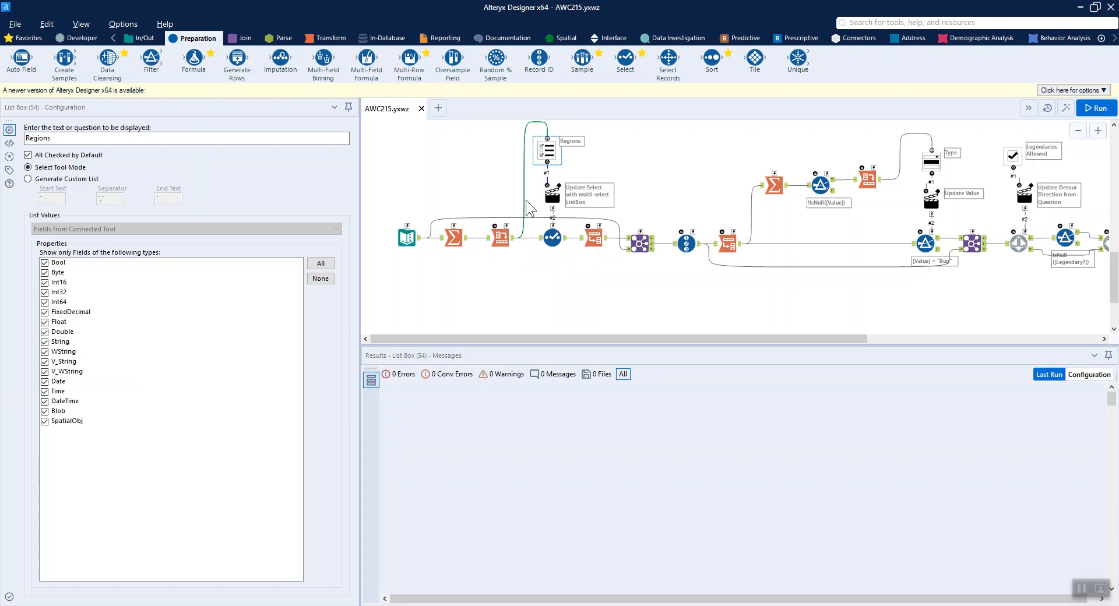
{"action": "left_click", "coordinate": [512, 241]}
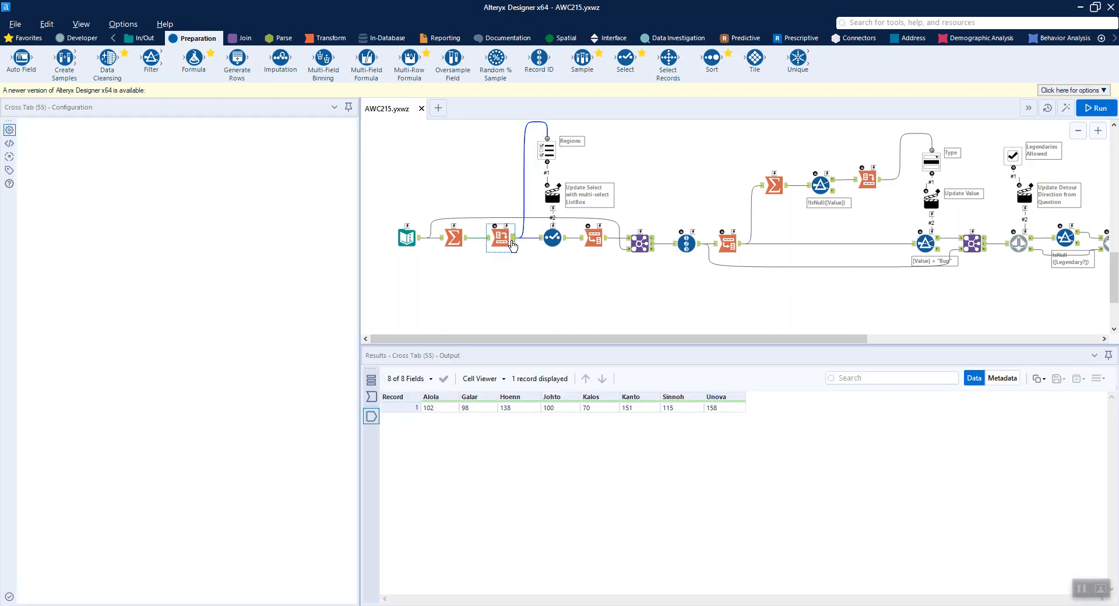
{"action": "left_click", "coordinate": [542, 155]}
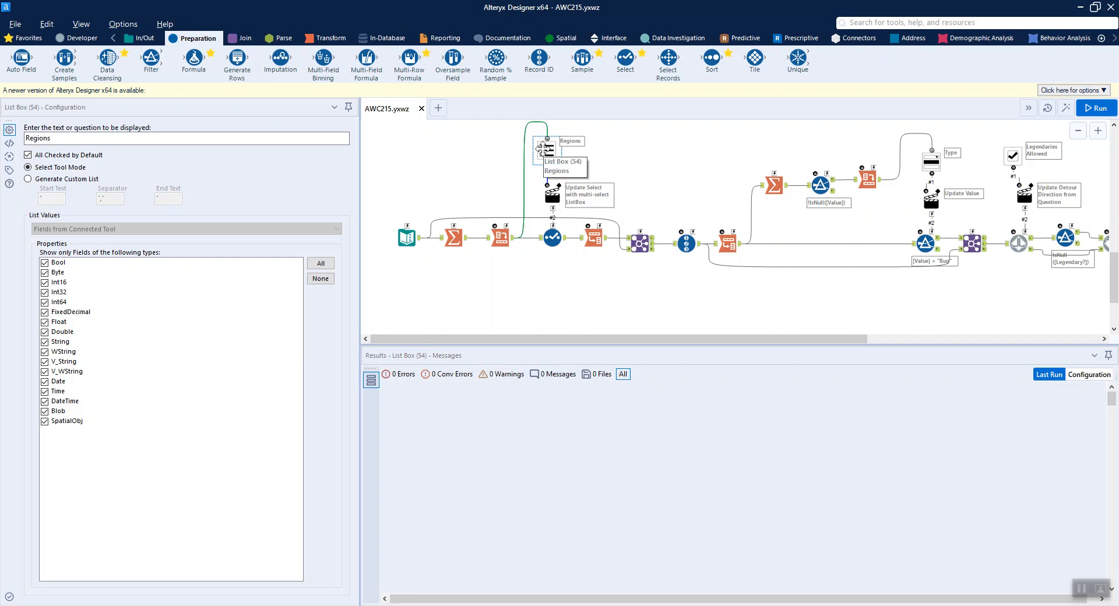
{"action": "left_click", "coordinate": [559, 192]}
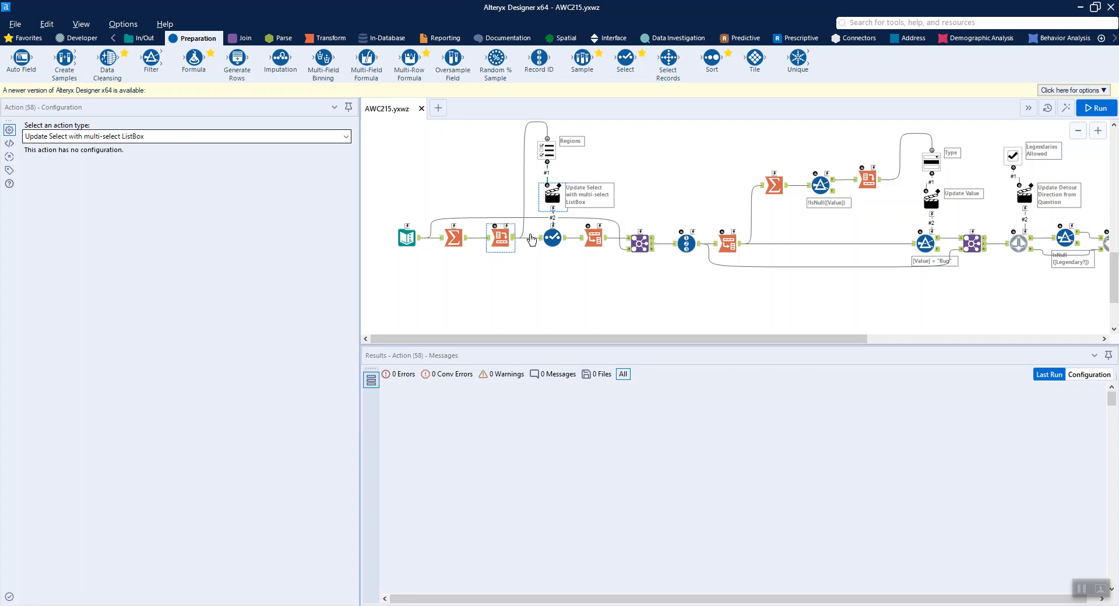
{"action": "left_click", "coordinate": [553, 238]}
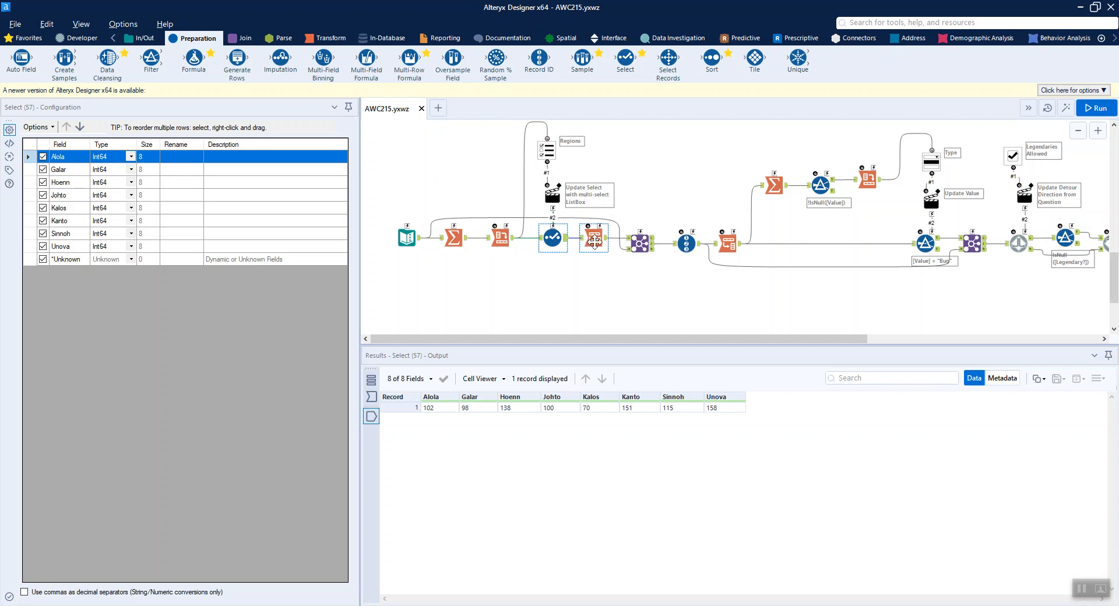
Examine the Transpose tool after the region Select and the Join that matches its Name field to Region.
{"action": "left_click", "coordinate": [594, 239]}
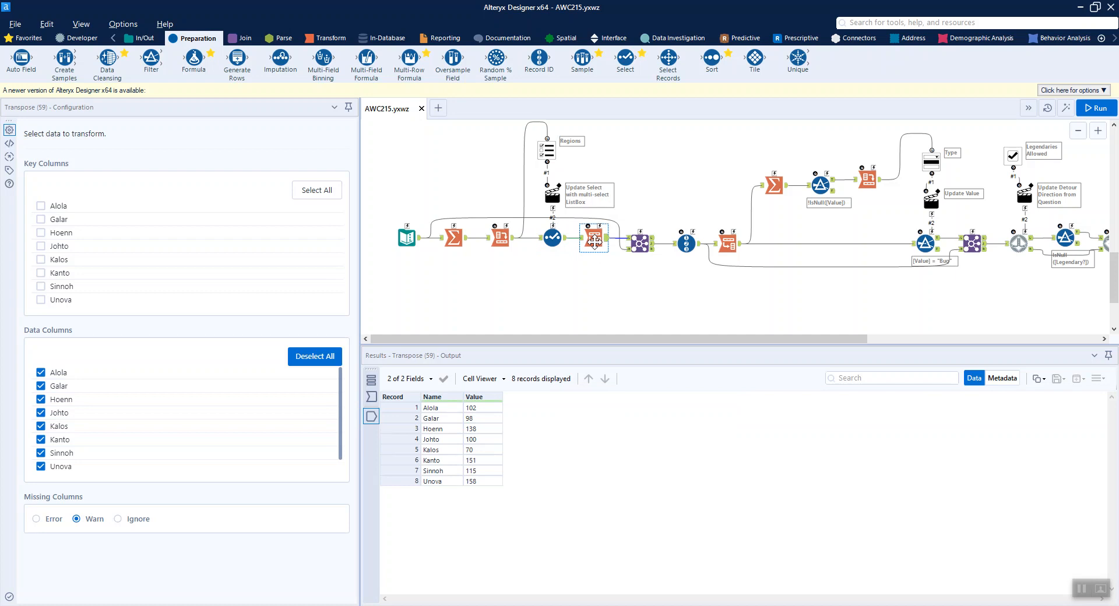
{"action": "left_click", "coordinate": [640, 243]}
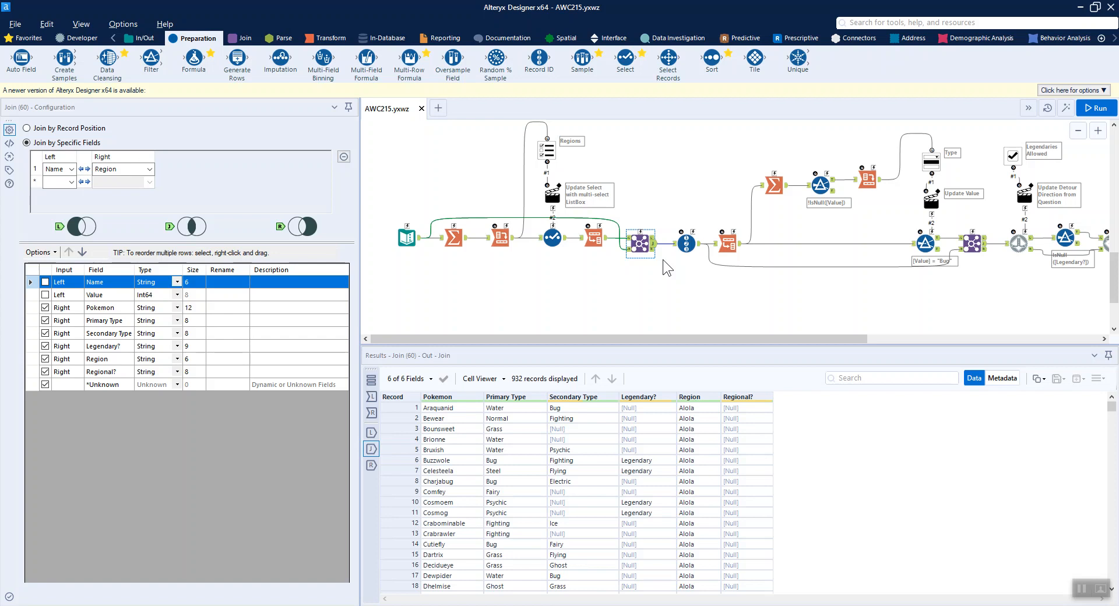
{"action": "mouse_move", "coordinate": [556, 399]}
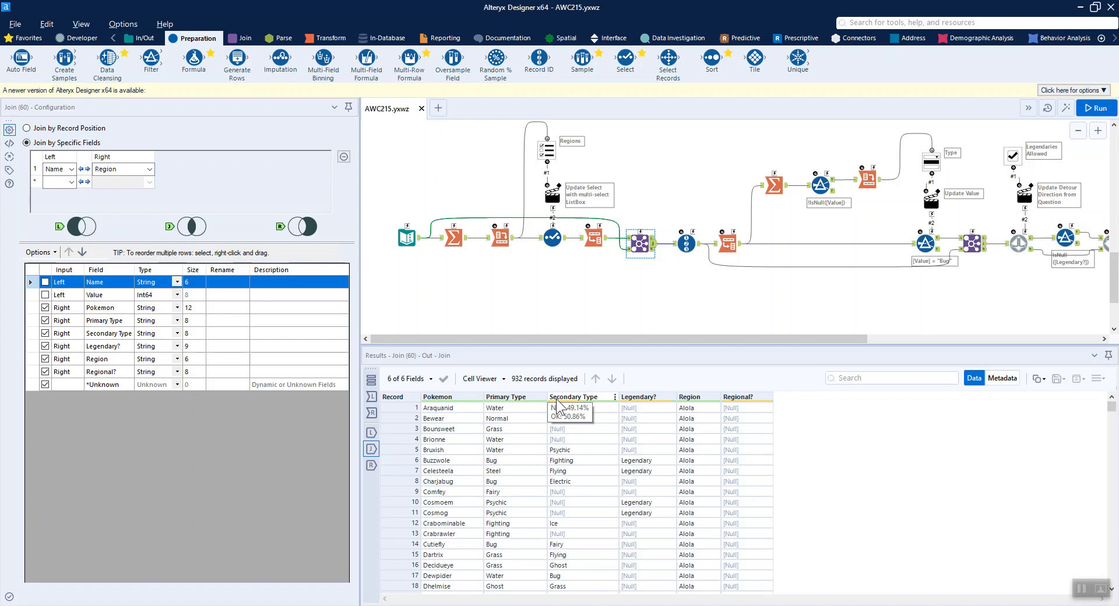
Examine the Record ID and Transpose tools, plus the Summarize, null Filter and Cross Tab that prepare the type list.
{"action": "left_click", "coordinate": [687, 242]}
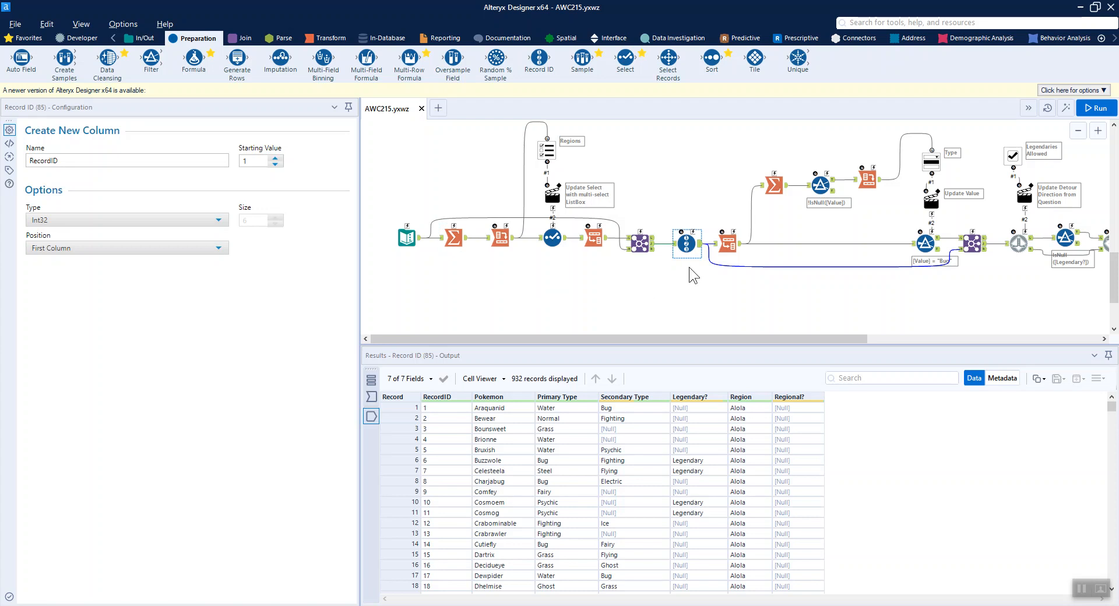
{"action": "left_click", "coordinate": [724, 245]}
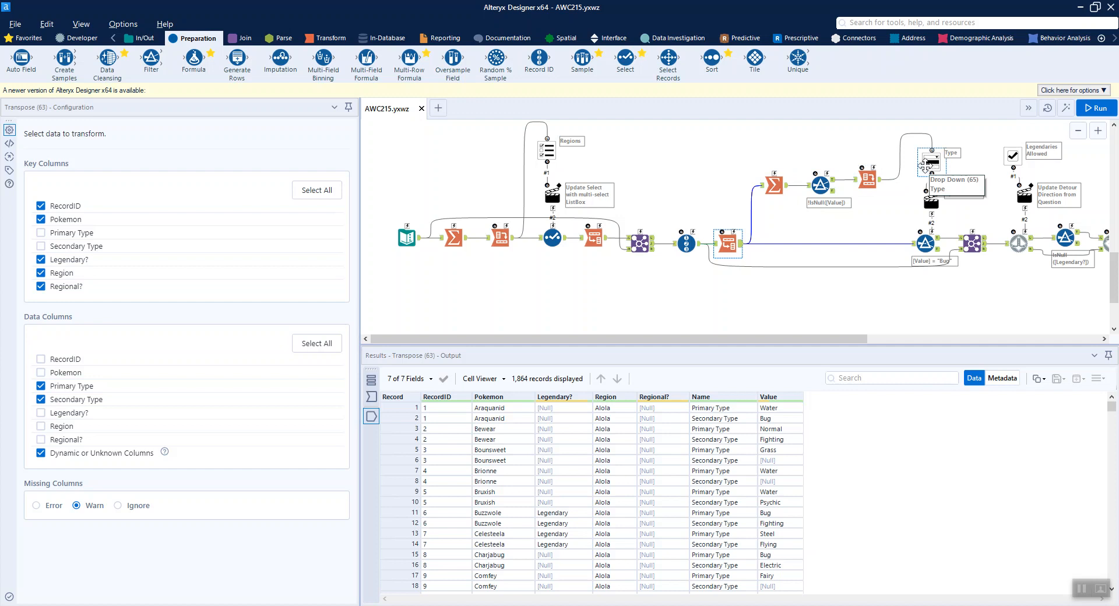
{"action": "left_click", "coordinate": [779, 182]}
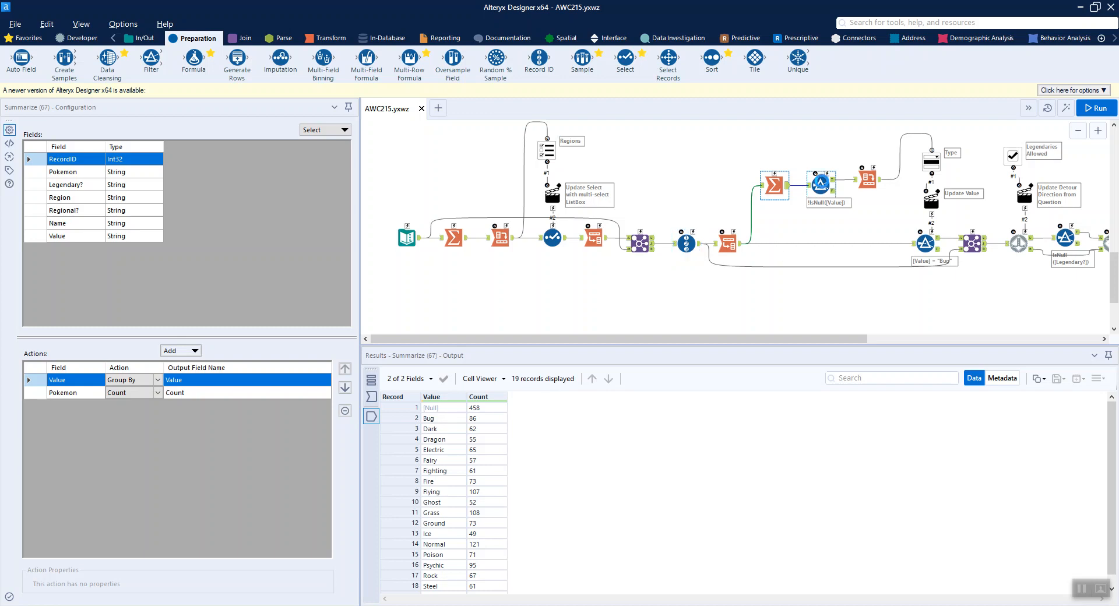
{"action": "left_click", "coordinate": [821, 185]}
{"action": "left_click", "coordinate": [865, 183]}
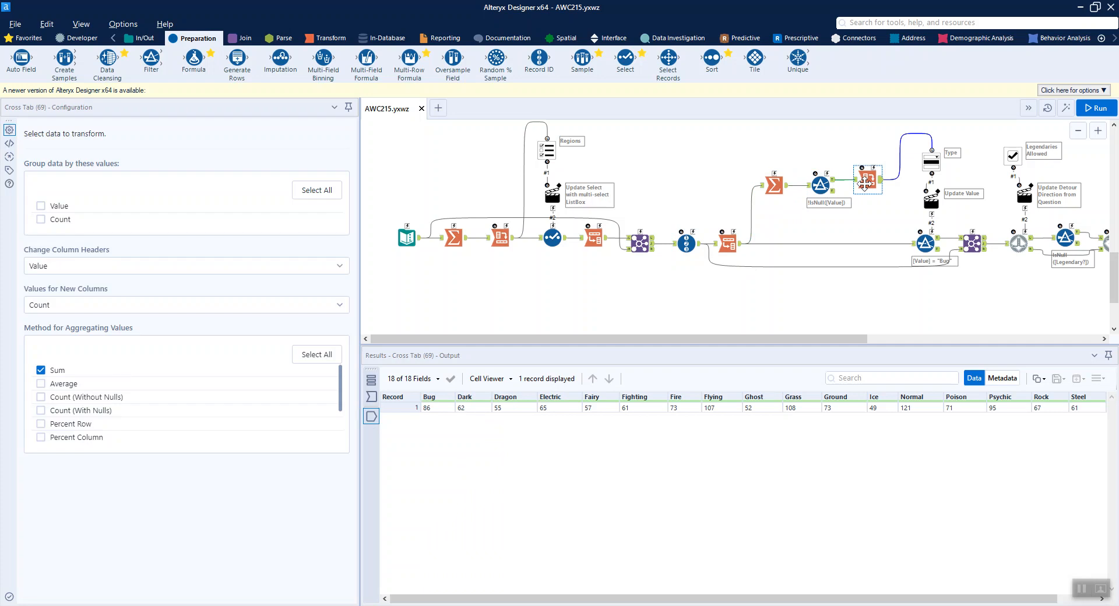
Examine the Type Drop Down, its Update Value action, the Value filter it controls and the Join on RecordID.
{"action": "left_click", "coordinate": [931, 159]}
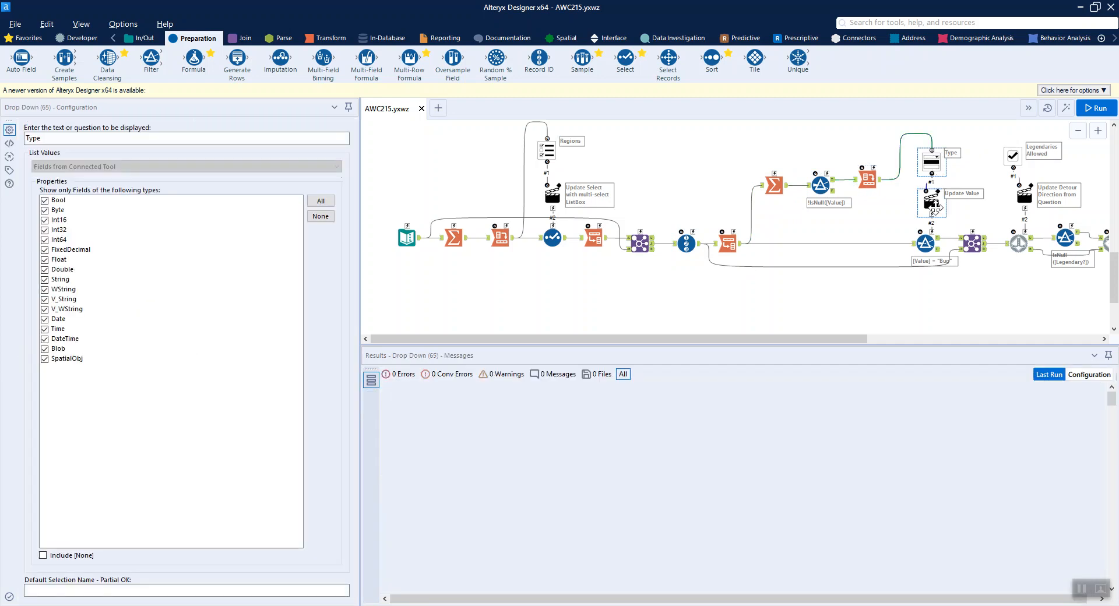
{"action": "left_click", "coordinate": [927, 243]}
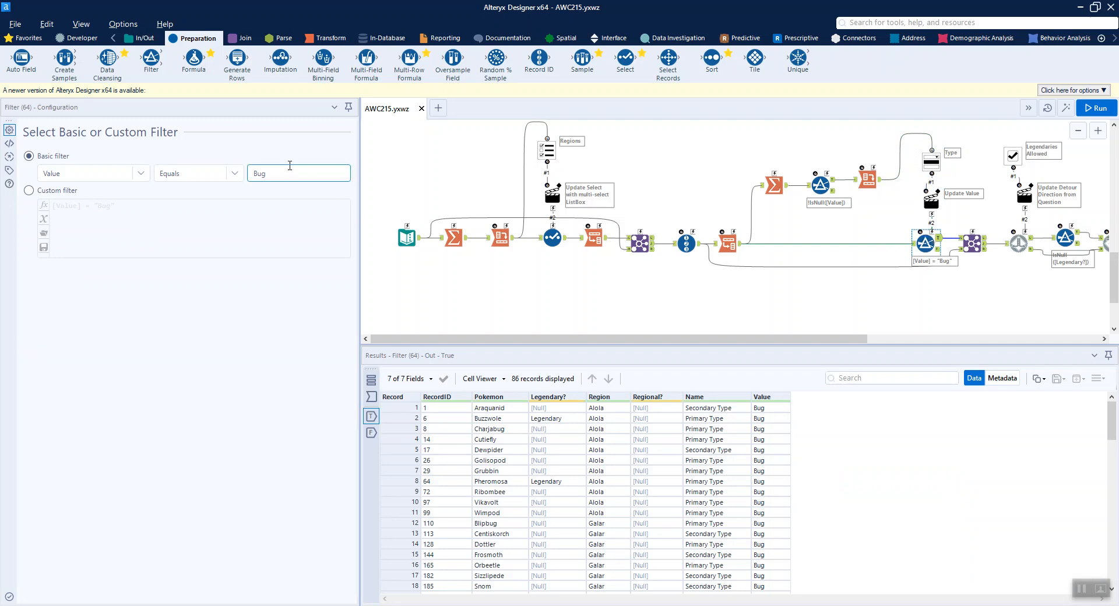
{"action": "left_click", "coordinate": [937, 206]}
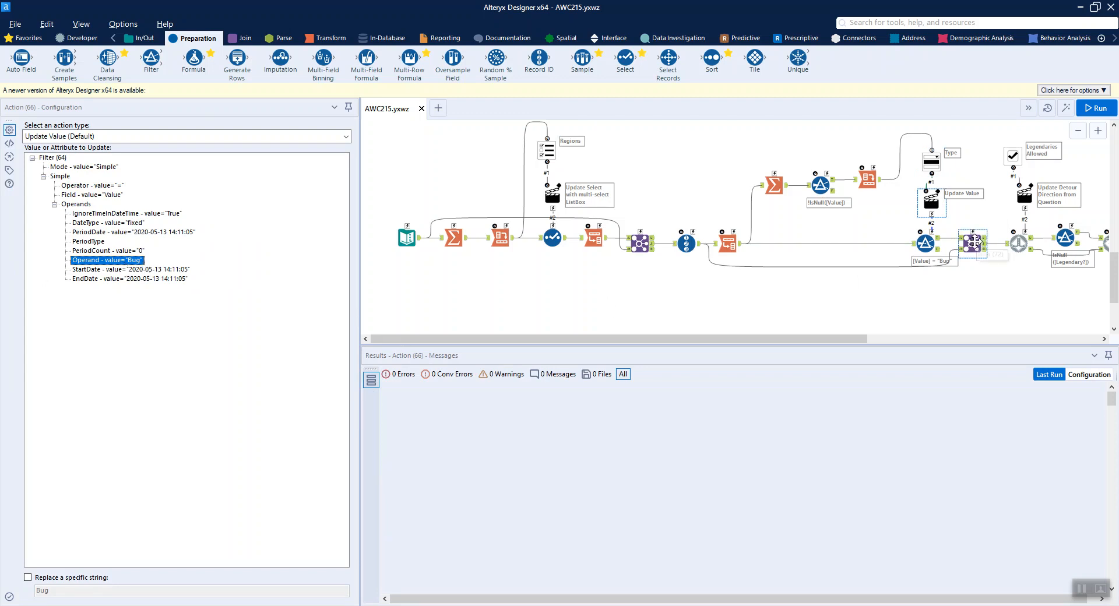
{"action": "left_click", "coordinate": [972, 244]}
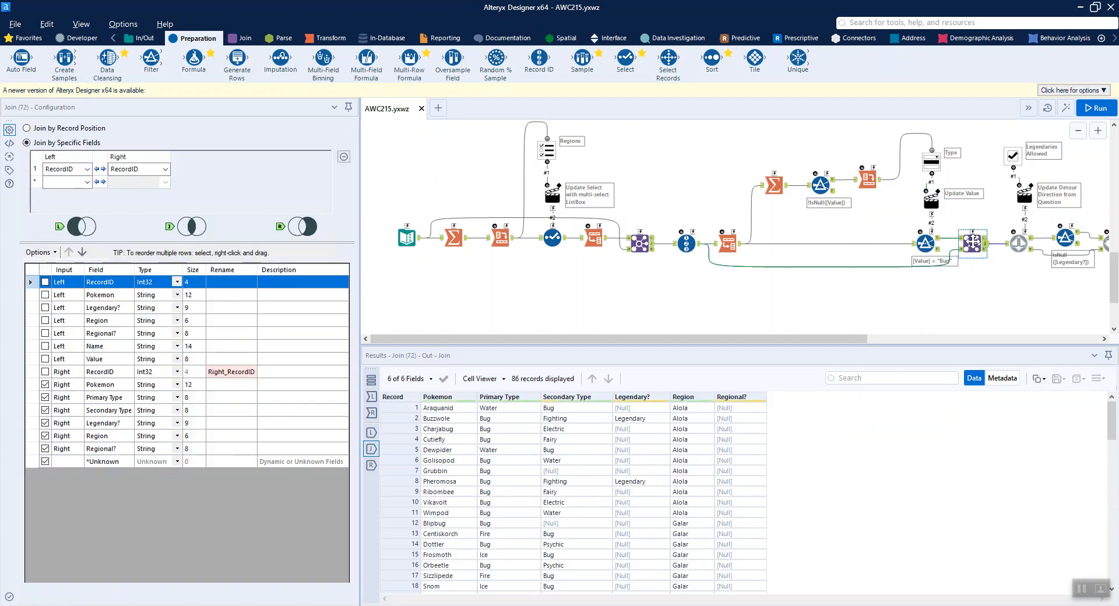
{"action": "left_click", "coordinate": [939, 240]}
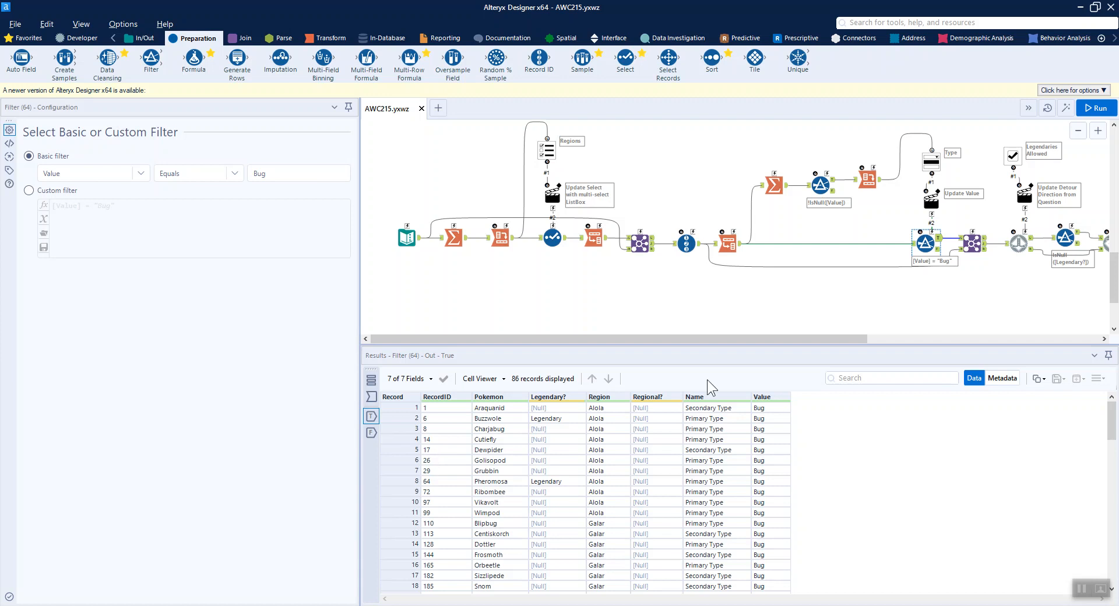
Examine the first Detour, the Legendaries Allowed Check Box and the action types available in its Action tool.
{"action": "left_click_drag", "start_coordinate": [826, 339], "coordinate": [1022, 366]}
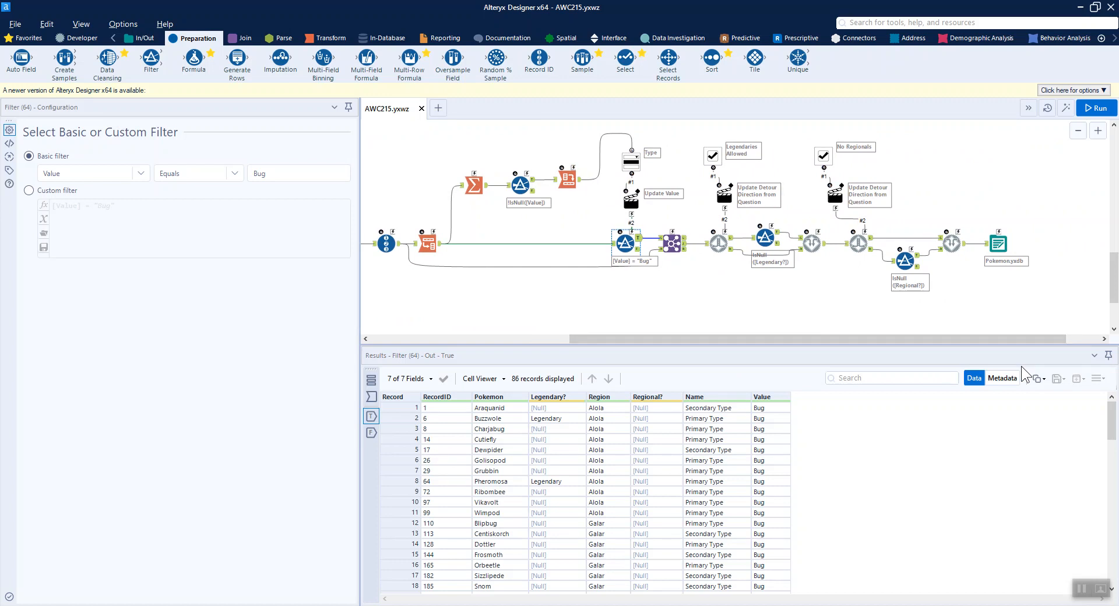
{"action": "left_click", "coordinate": [720, 241]}
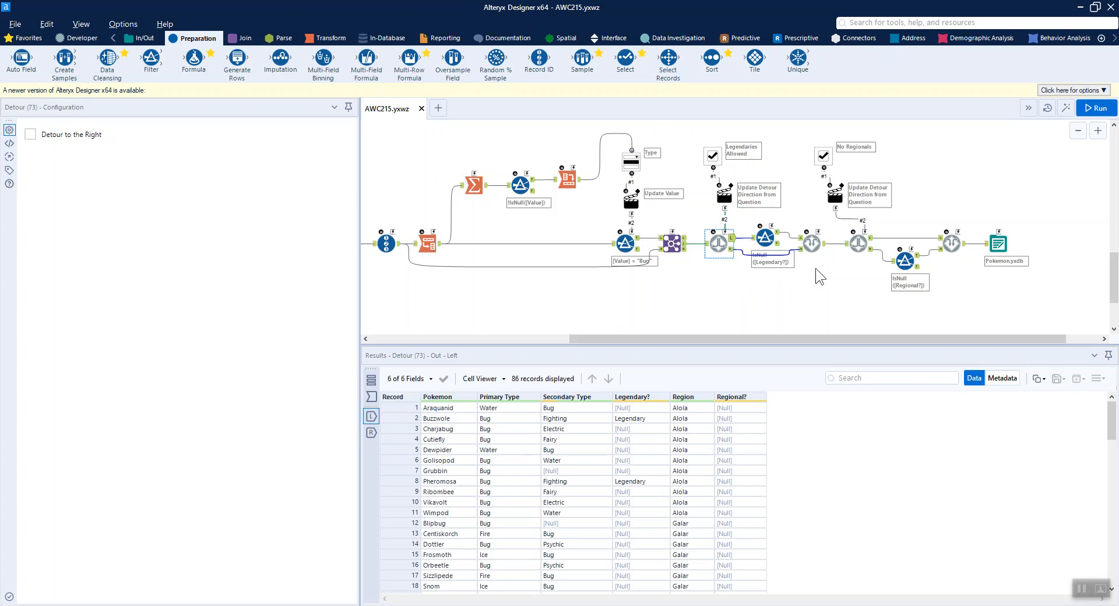
{"action": "left_click", "coordinate": [717, 157]}
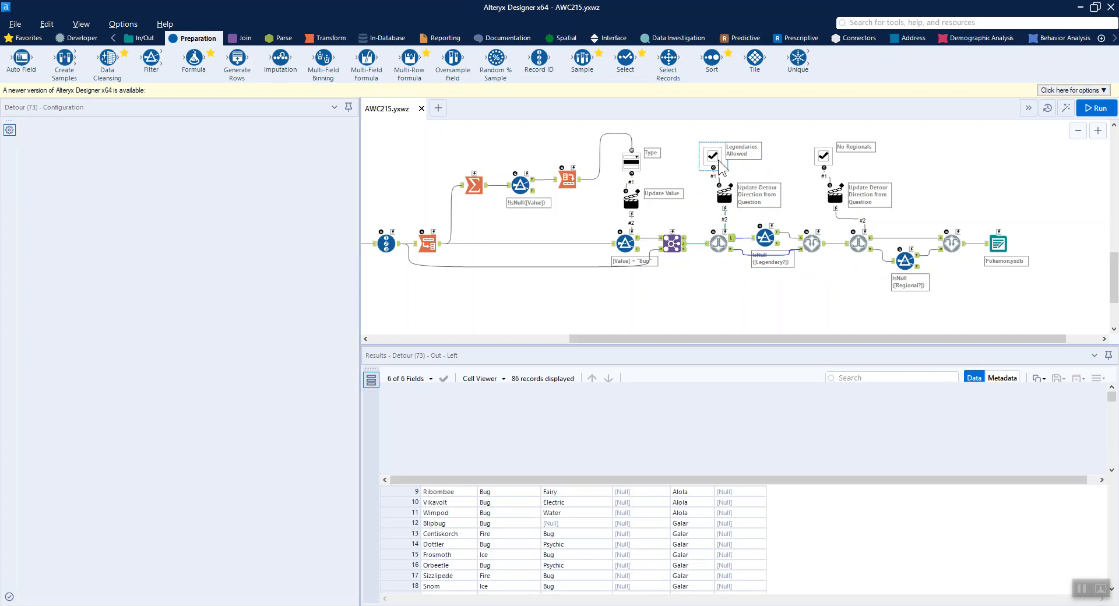
{"action": "left_click", "coordinate": [725, 196]}
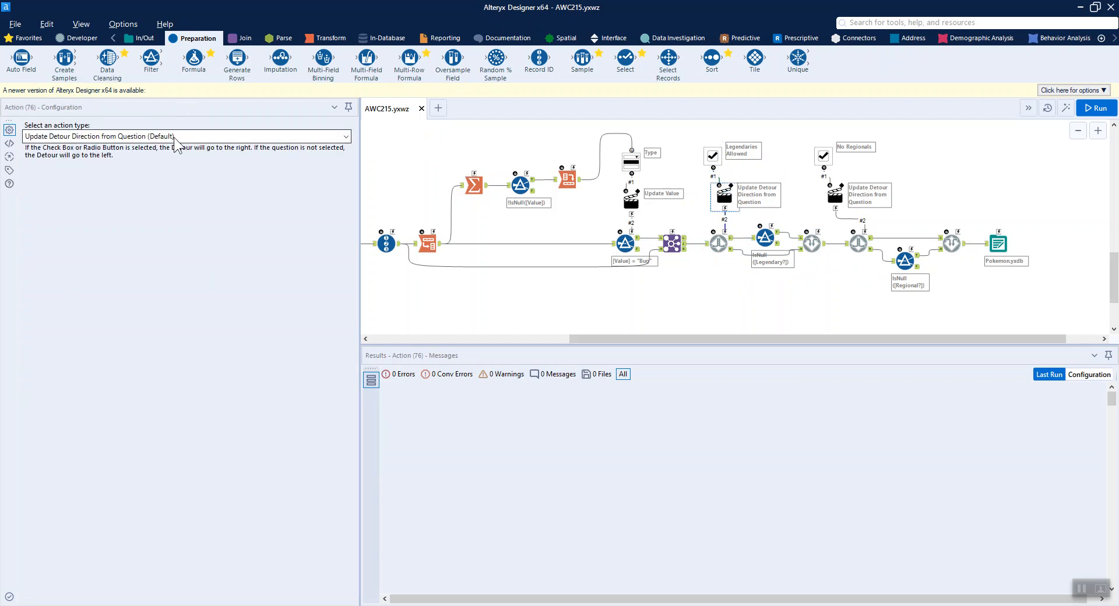
{"action": "left_click", "coordinate": [345, 138]}
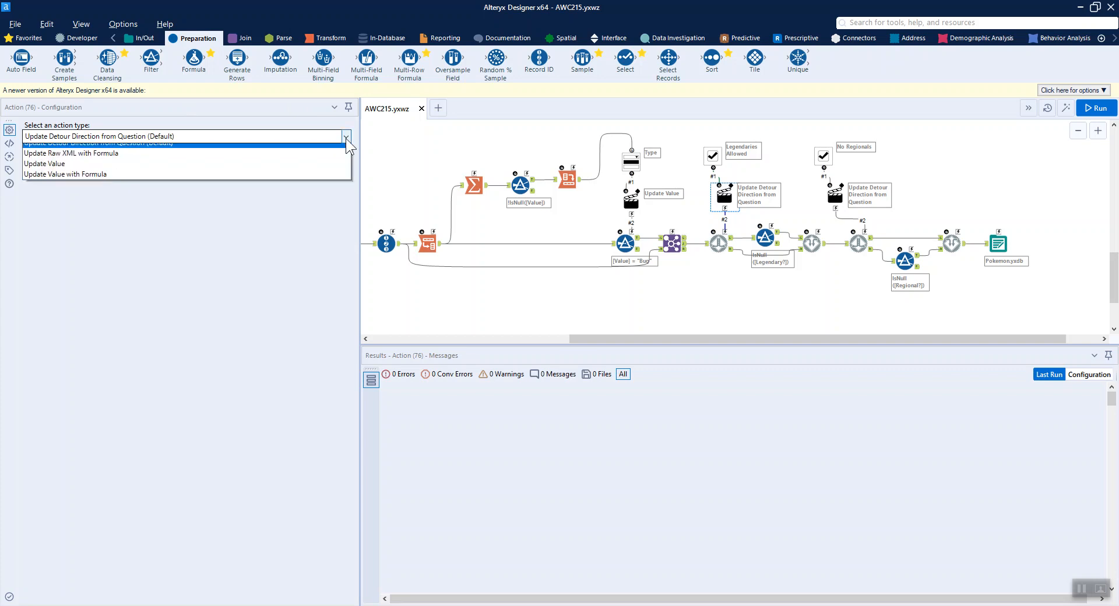
{"action": "left_click", "coordinate": [345, 138]}
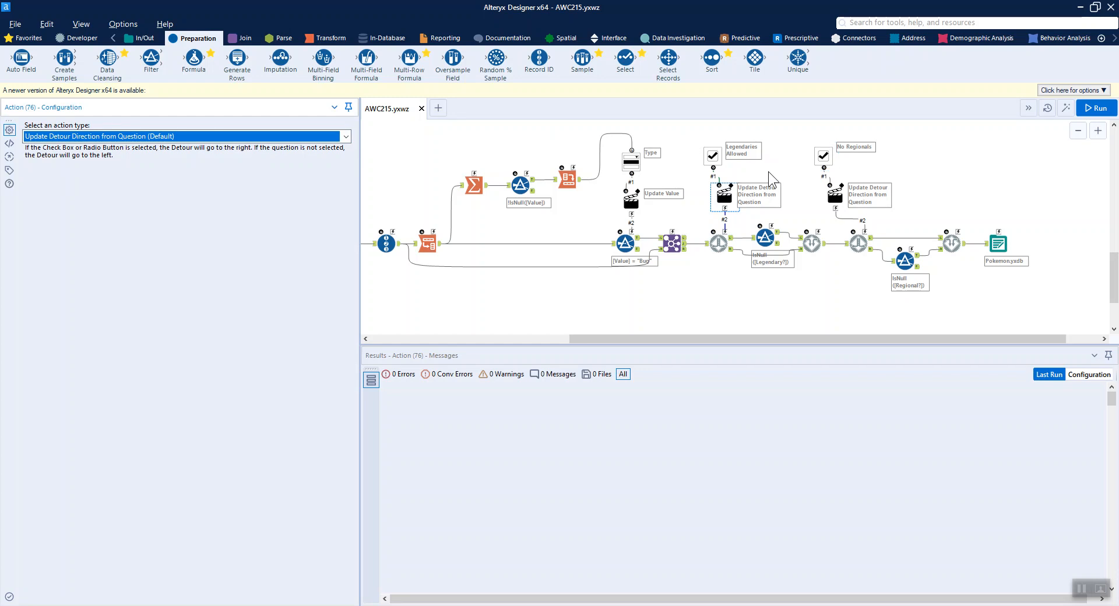
Examine the Legendary? null filter and its False output, plus the No Regionals Check Box and Regional? null filter.
{"action": "left_click", "coordinate": [763, 241]}
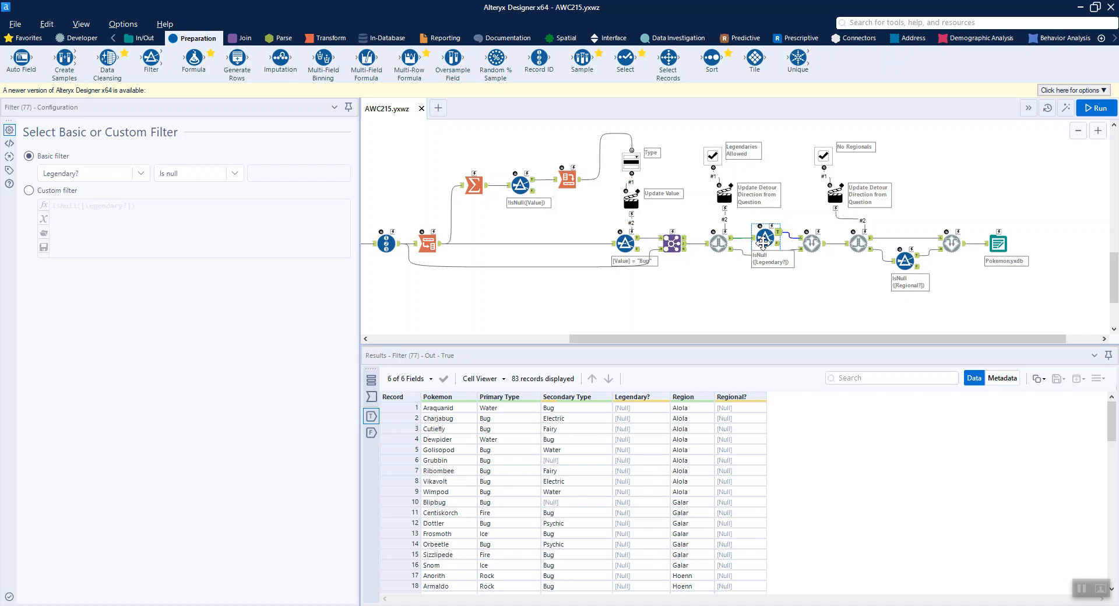
{"action": "key", "text": "ctrl+r"}
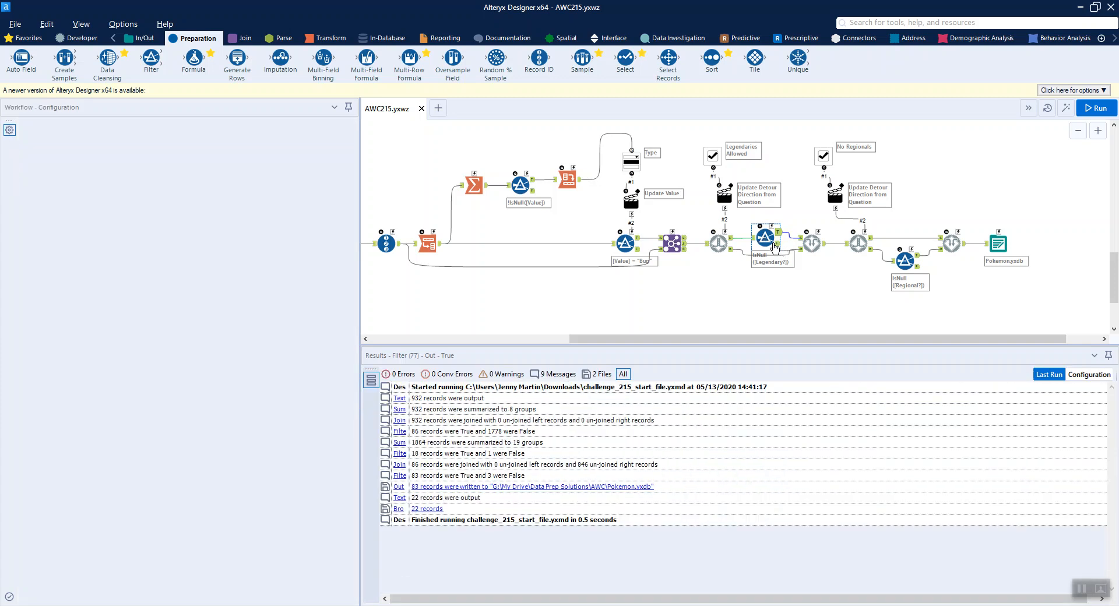
{"action": "left_click", "coordinate": [778, 244]}
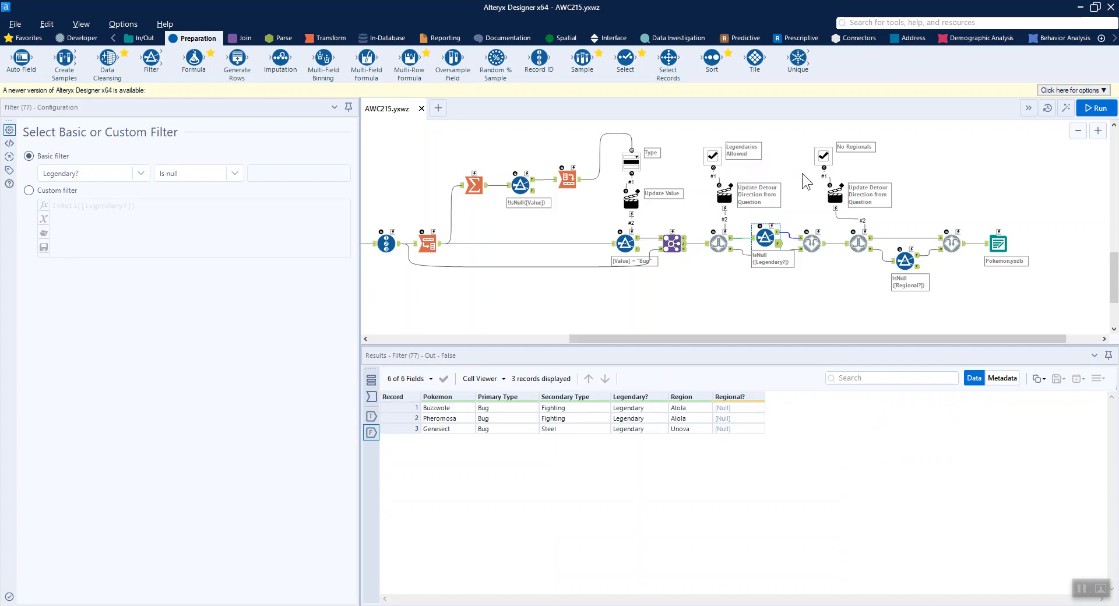
{"action": "left_click", "coordinate": [824, 170]}
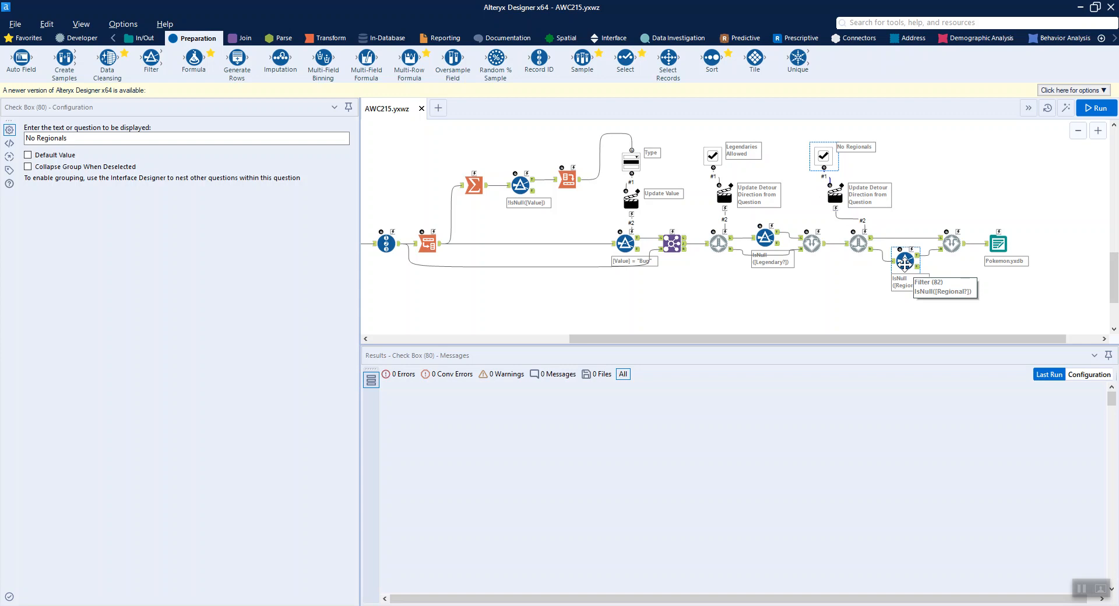
{"action": "left_click", "coordinate": [905, 264]}
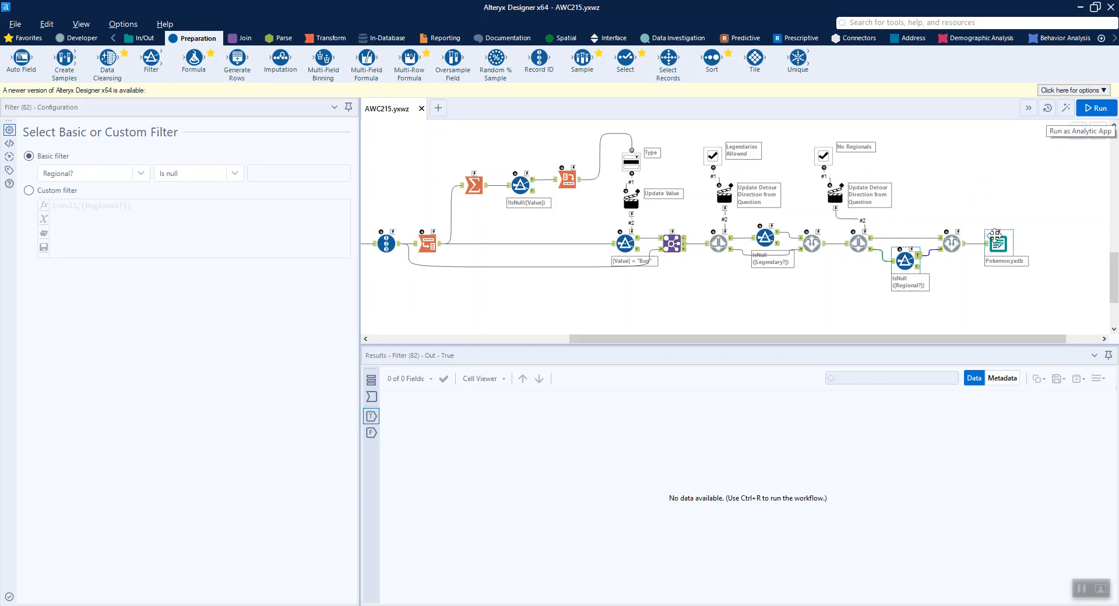
Run the workflow as an analytic app and exclude the Hoenn, Kalos, Sinnoh and Unova regions.
{"action": "left_click", "coordinate": [1068, 110]}
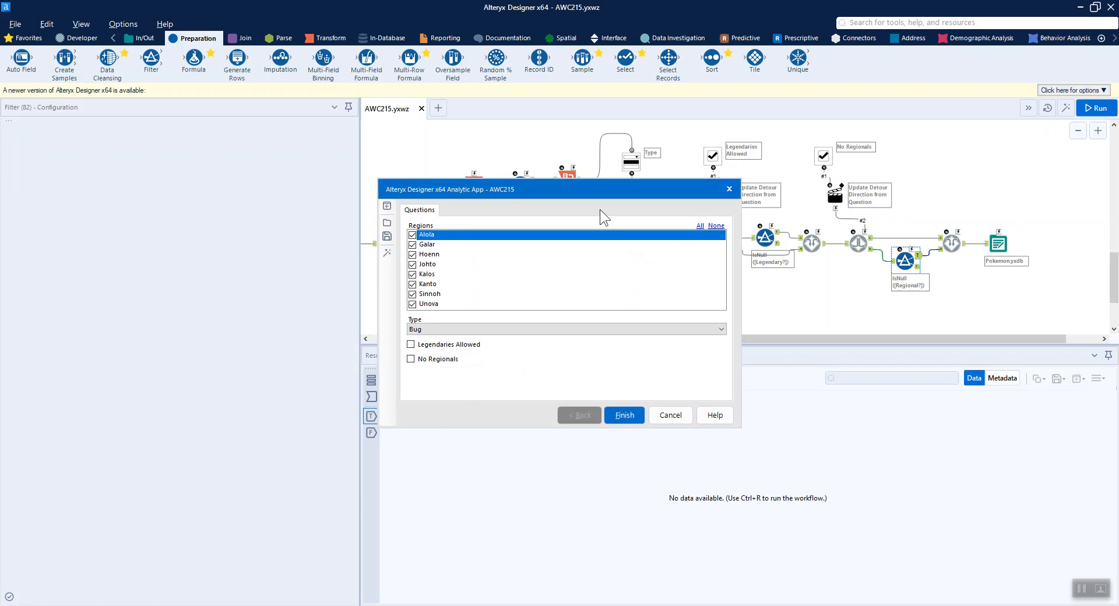
{"action": "left_click", "coordinate": [413, 255]}
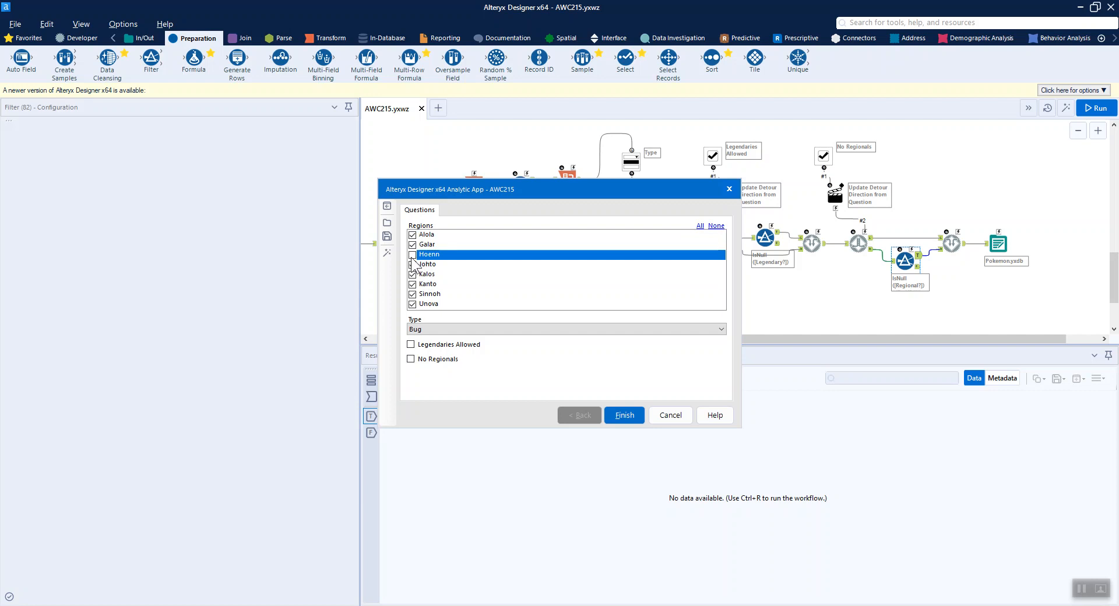
{"action": "left_click", "coordinate": [412, 275]}
{"action": "left_click", "coordinate": [413, 285]}
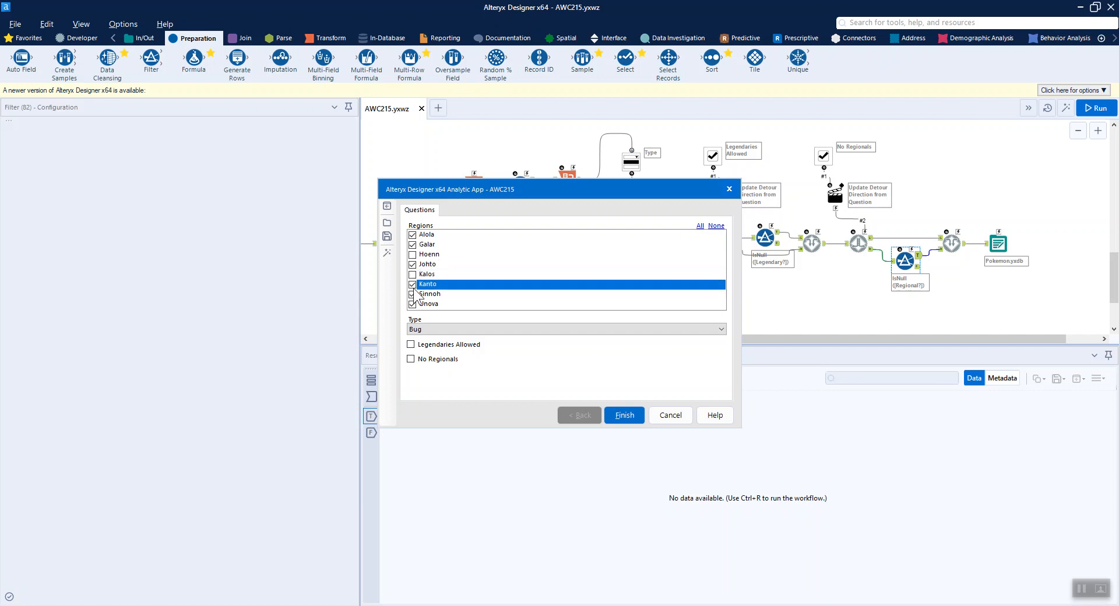
{"action": "left_click", "coordinate": [413, 294]}
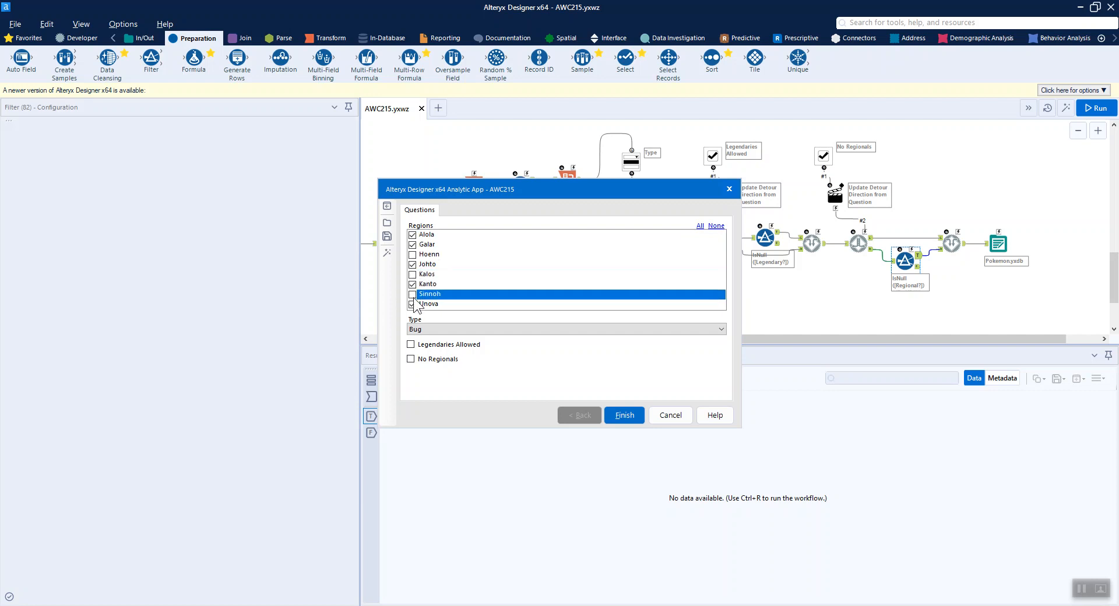
{"action": "left_click", "coordinate": [413, 304]}
Finish the app run with Type set to Ghost and Legendaries Allowed enabled, and open the Pokemon.yxdb output.
{"action": "left_click", "coordinate": [425, 328]}
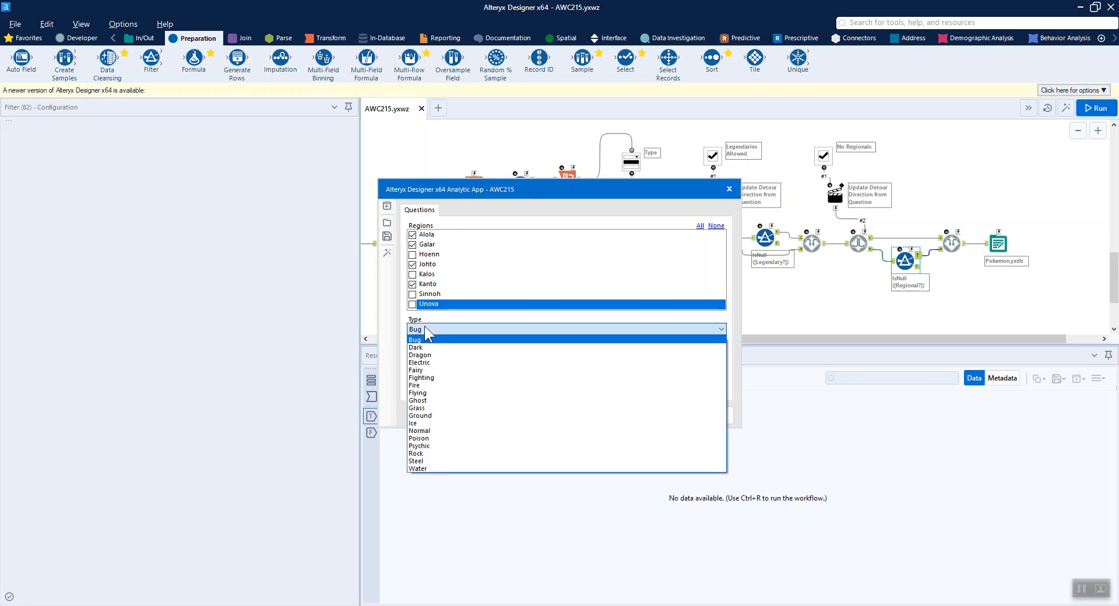
{"action": "left_click", "coordinate": [435, 400]}
{"action": "left_click", "coordinate": [411, 345]}
{"action": "left_click", "coordinate": [635, 414]}
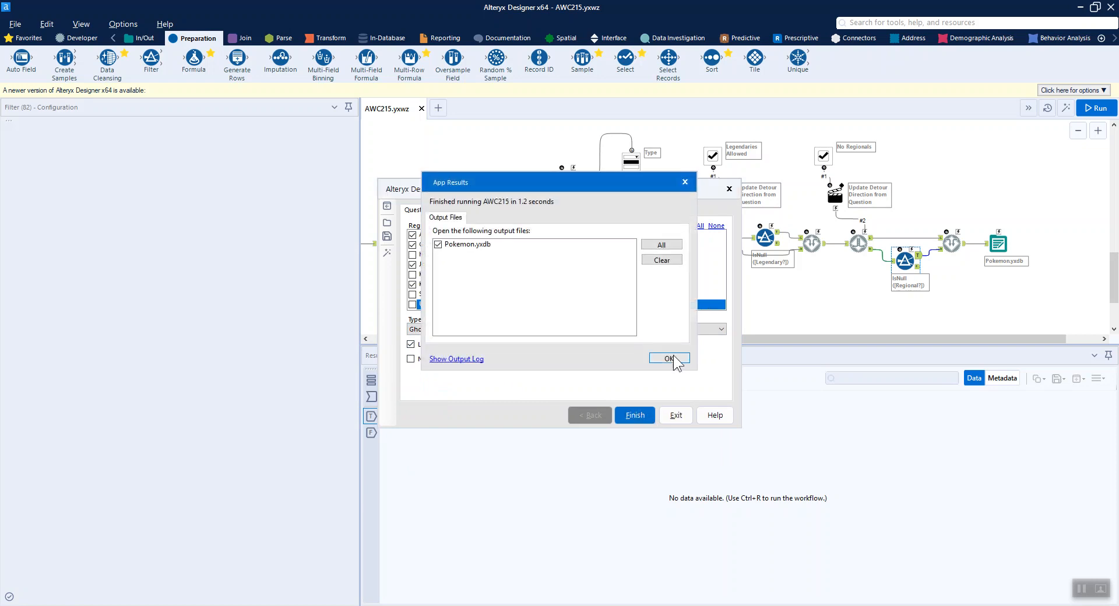
{"action": "left_click", "coordinate": [669, 358]}
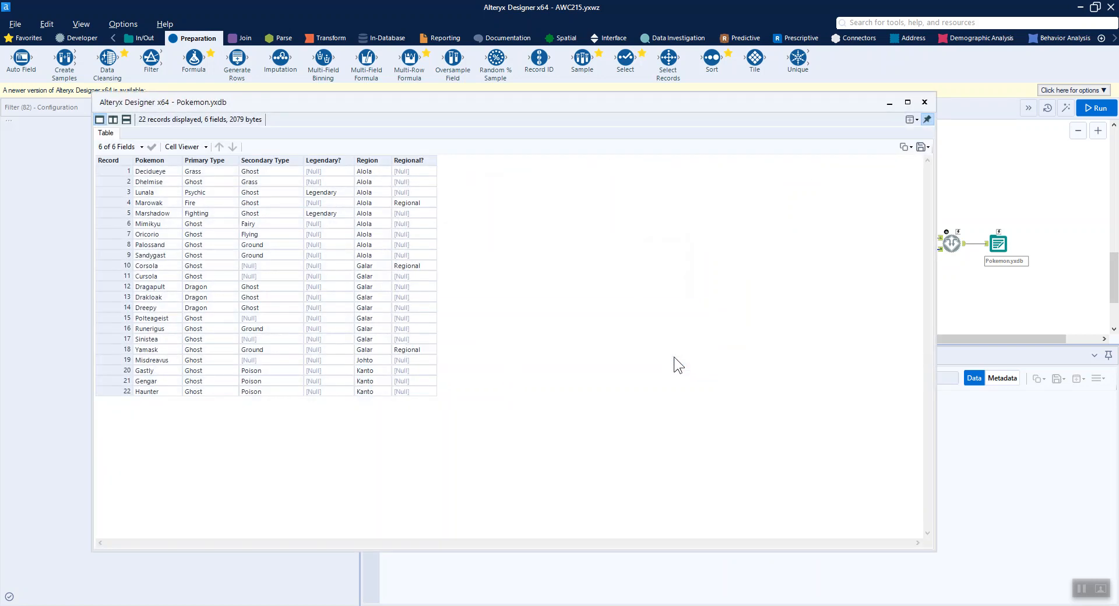